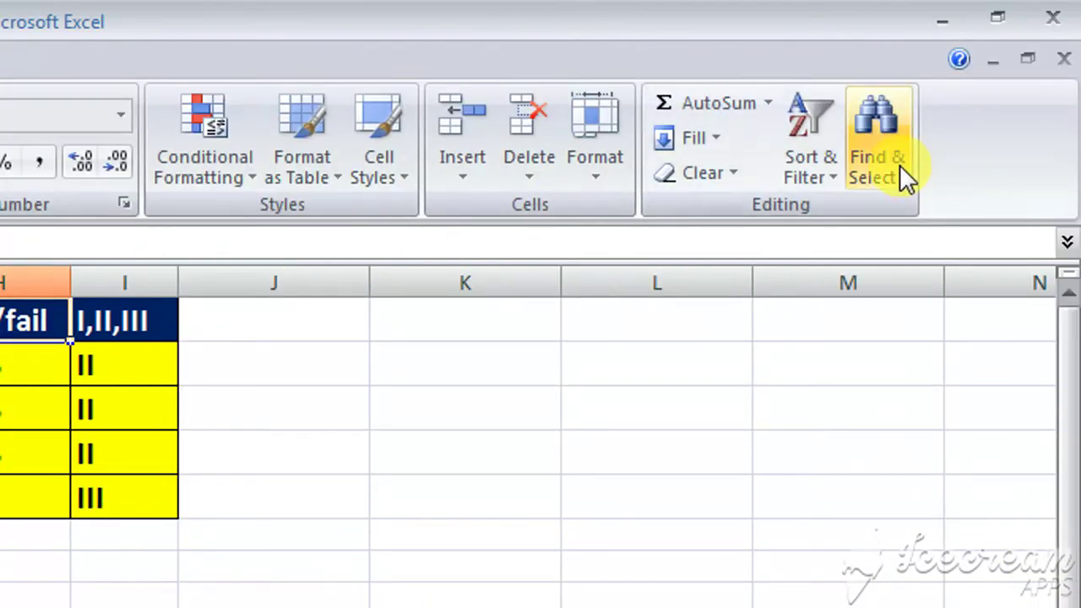
Search the marks sheet for the first student's name with Find & Select's Find.
click(894, 165)
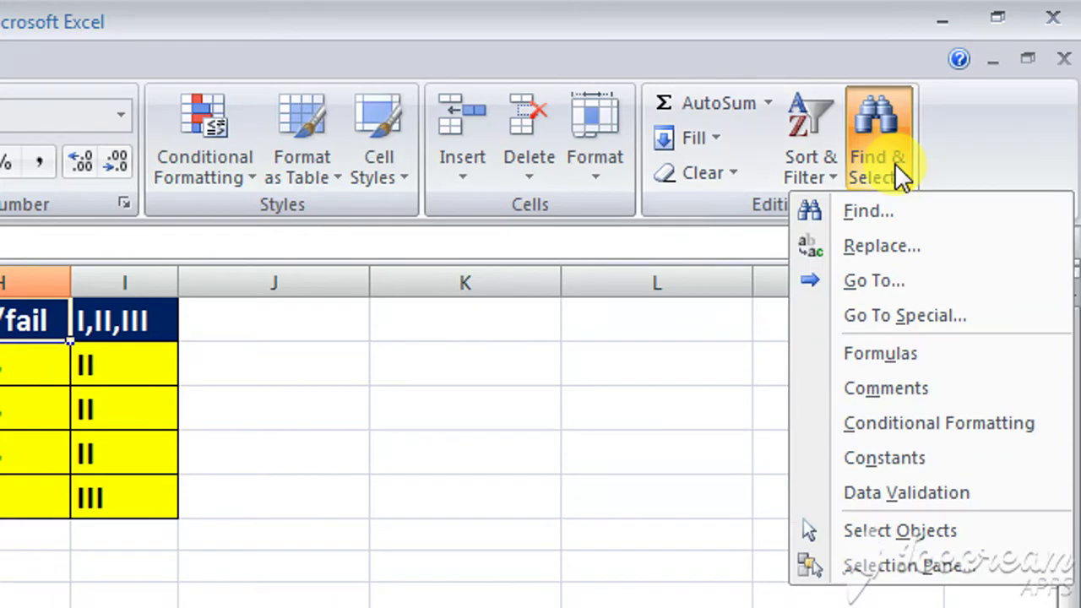
click(875, 206)
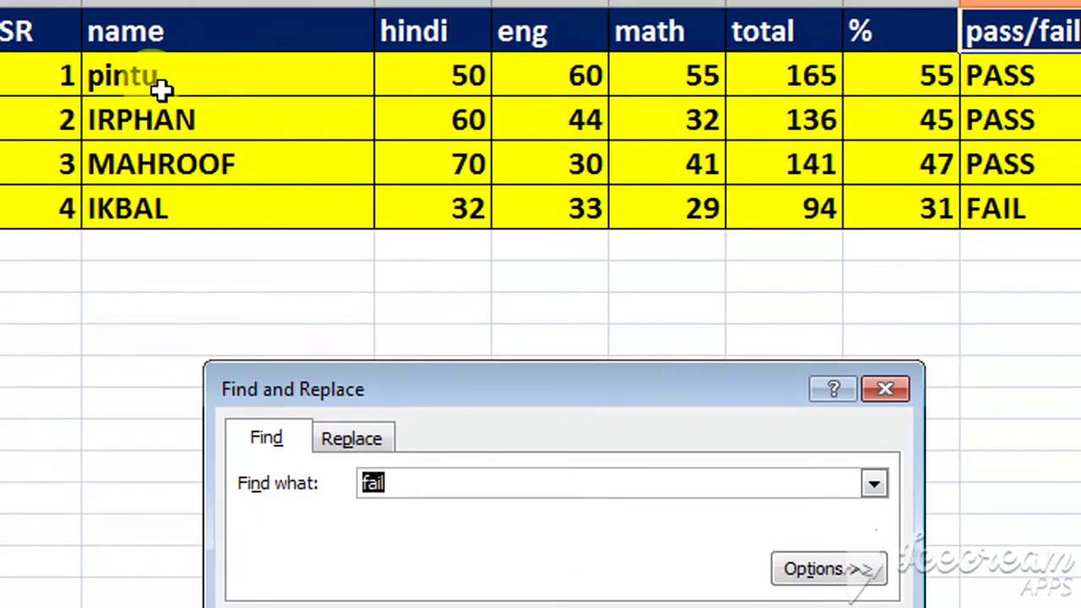
text(pi)
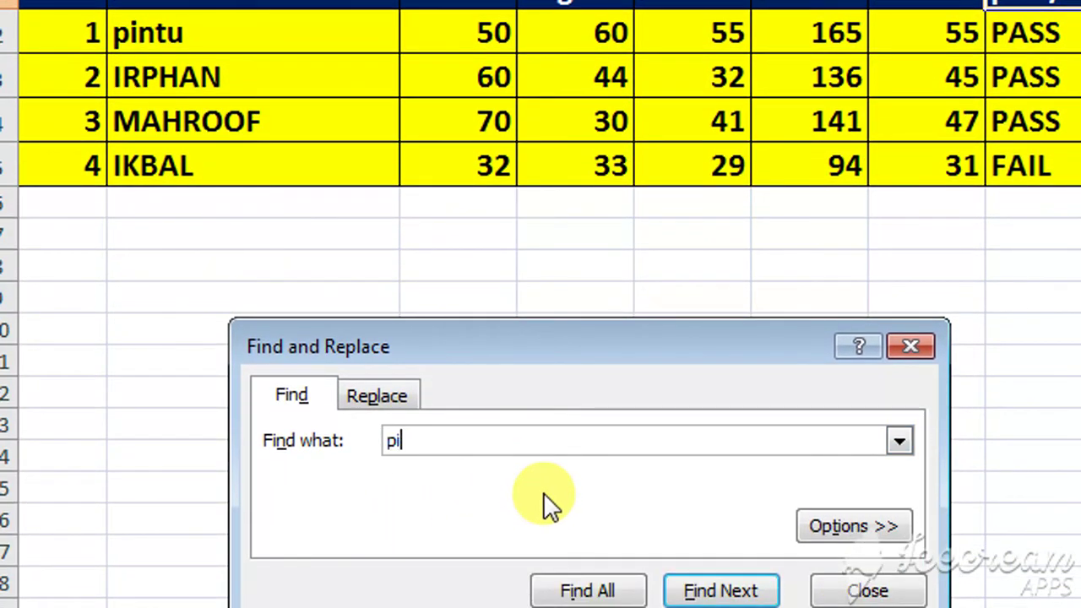
text(n)
text(tu)
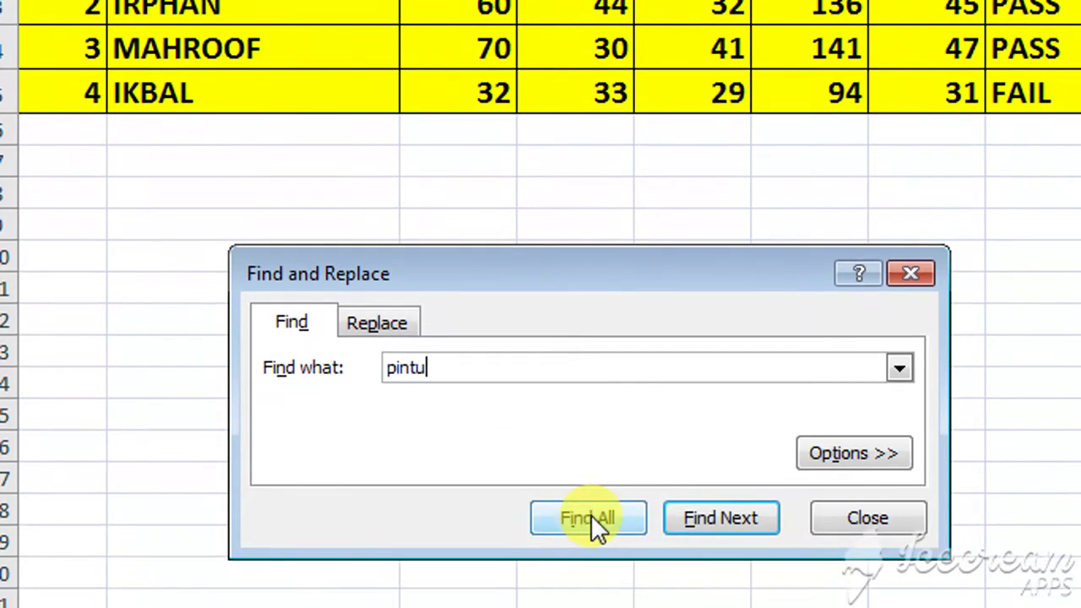
click(706, 515)
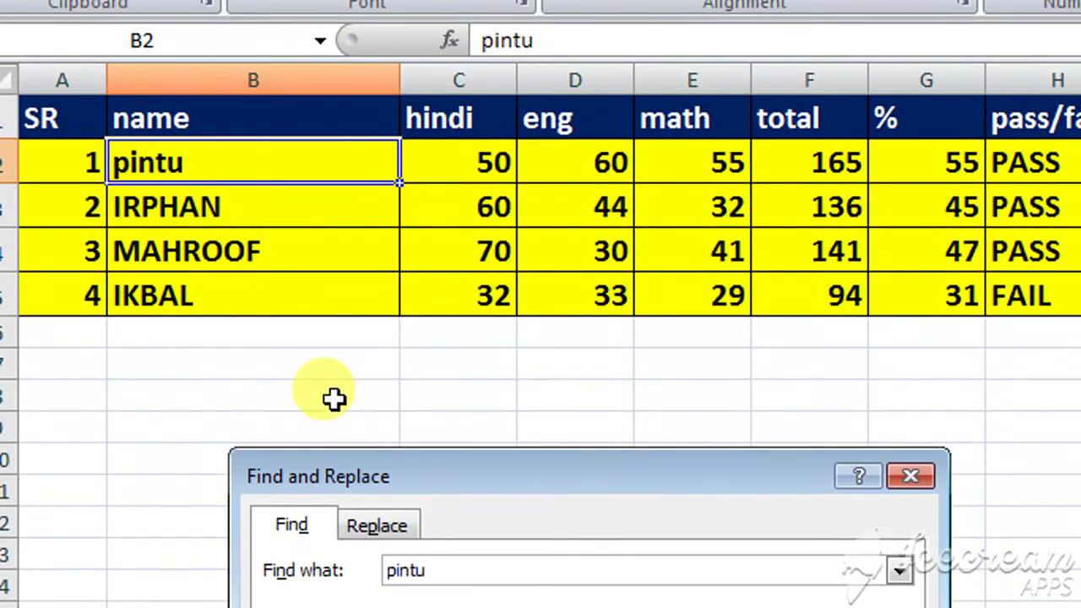
mouse_move(384, 471)
mouse_down()
mouse_move(377, 303)
mouse_move(477, 250)
mouse_up()
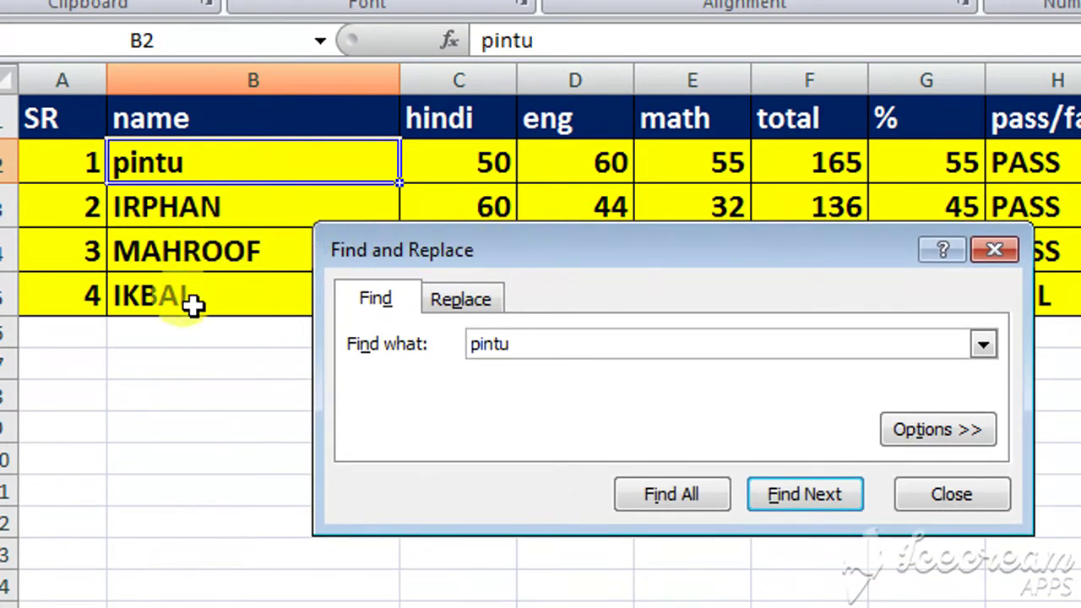
Search instead for the fourth student's name and locate it in cell B5.
key(BackSpace)
key(BackSpace)
key(BackSpace)
key(BackSpace)
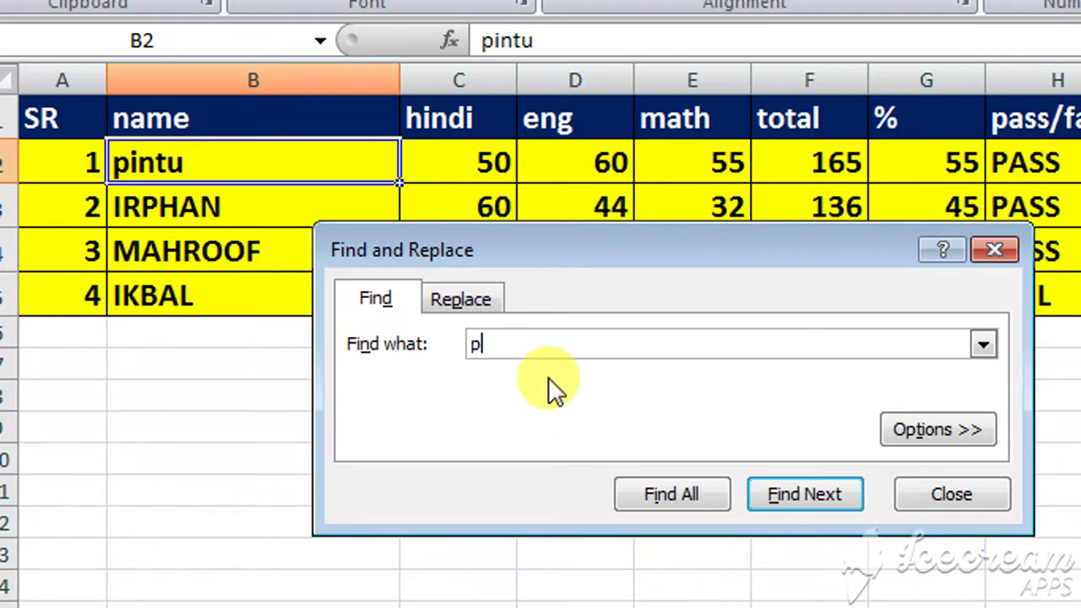
key(BackSpace)
text(ik)
text(bal)
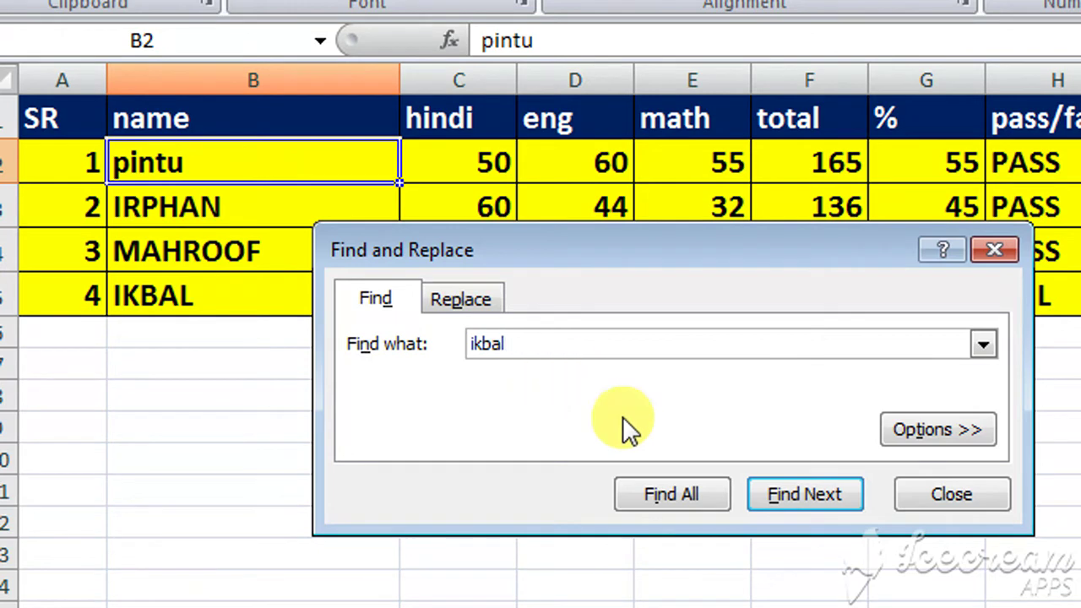
click(781, 493)
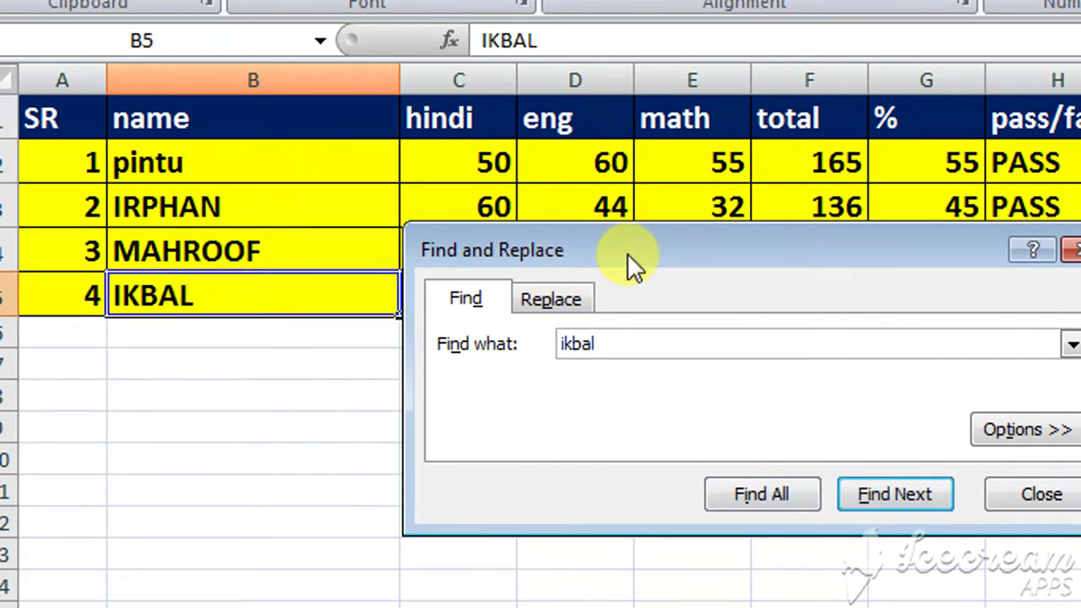
drag(627, 253, 628, 363)
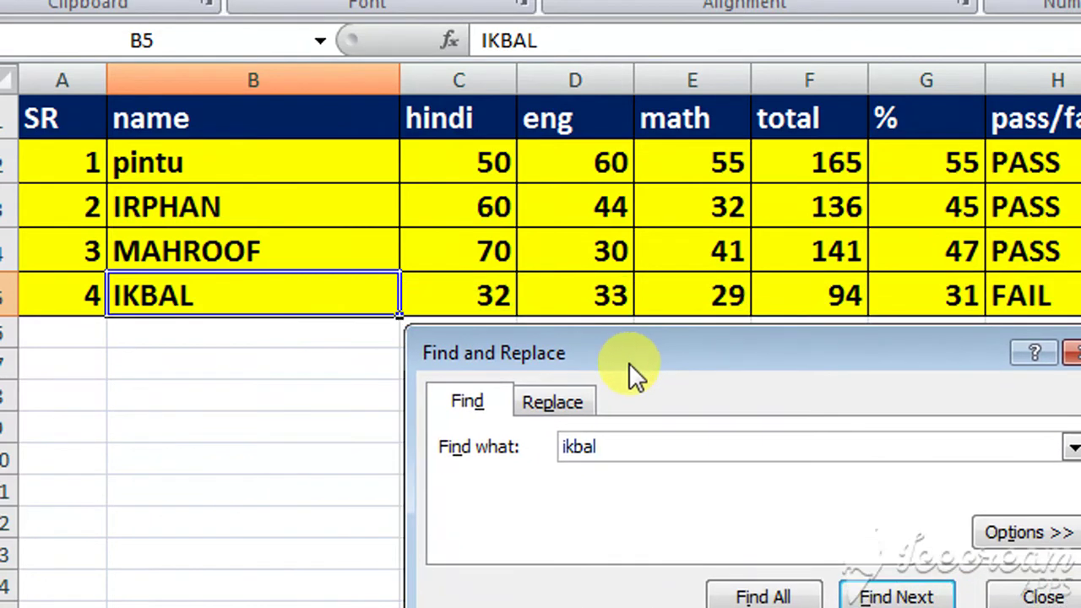
Replace the fourth student's name in B5 with a new name, then view H2's IF formula.
click(575, 404)
text(Aamir)
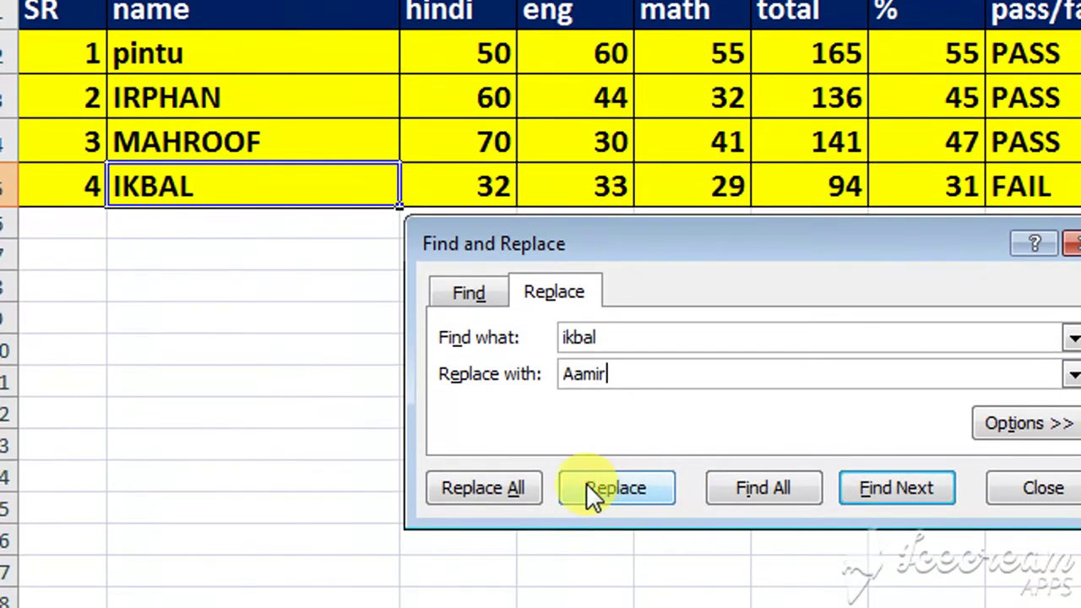
click(601, 496)
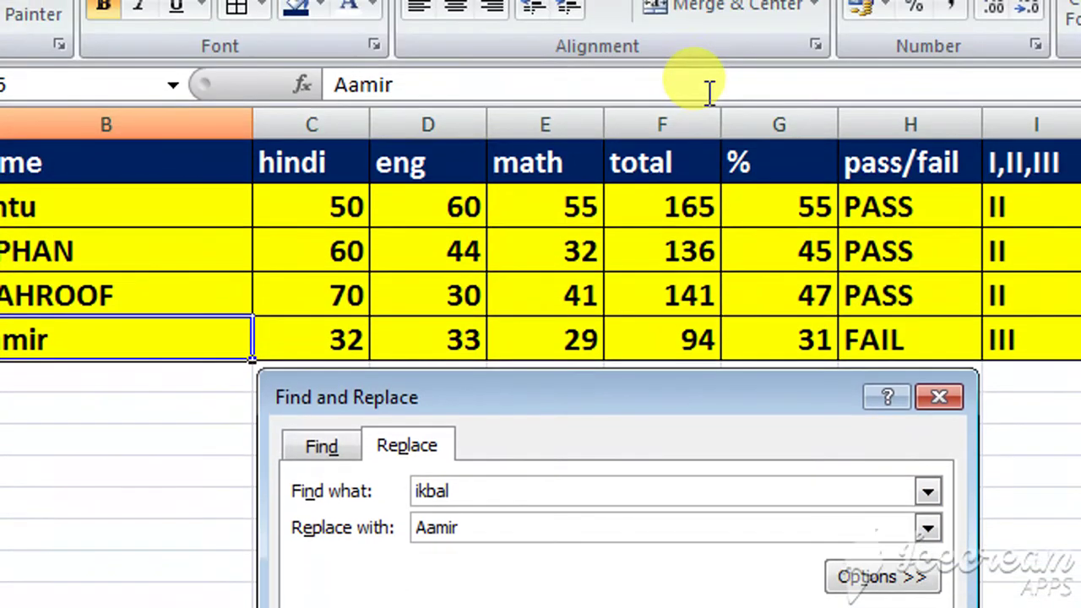
click(917, 206)
double_click(918, 205)
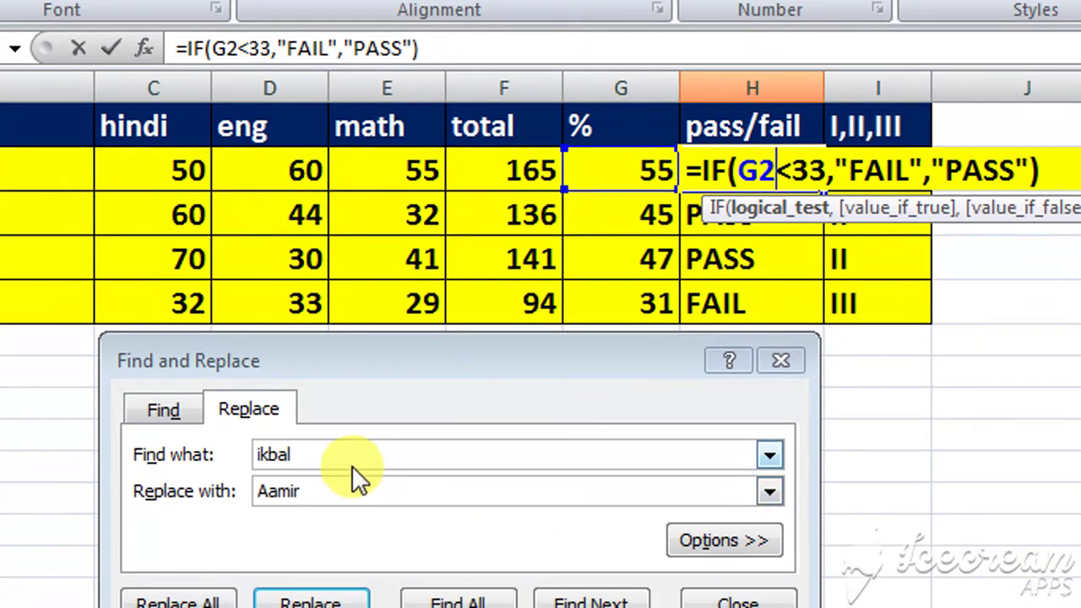
click(192, 414)
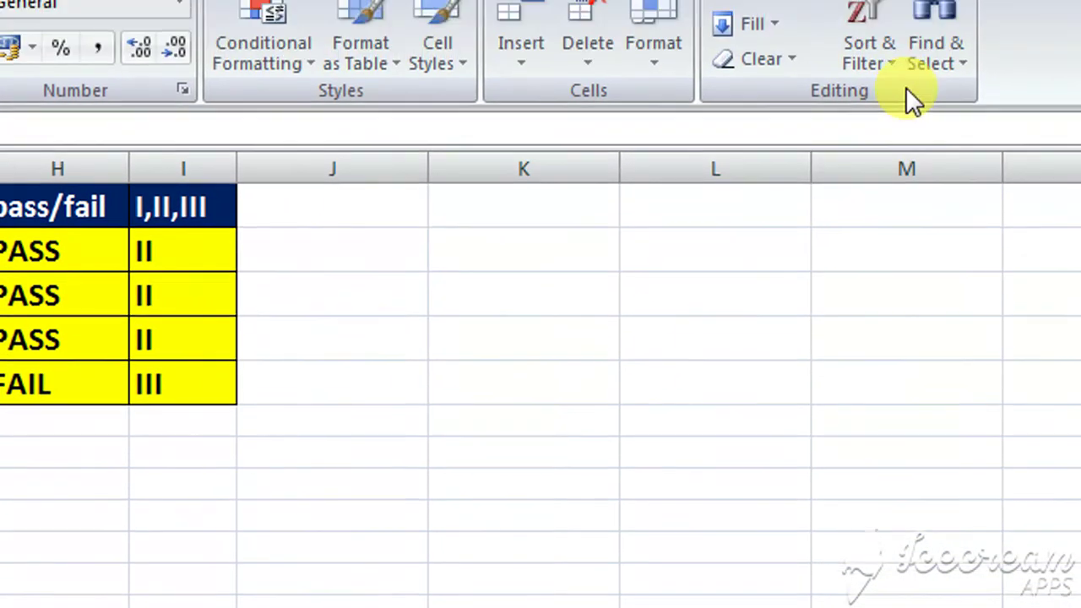
Jump to cell A1 with Go To, choosing $A$1 from the recent references.
click(919, 90)
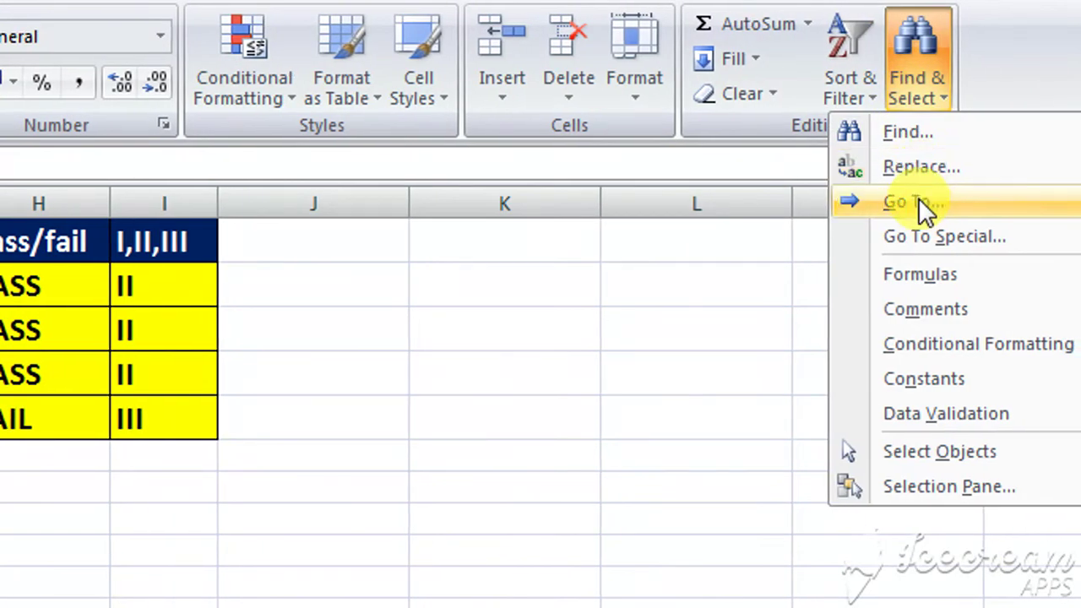
click(918, 201)
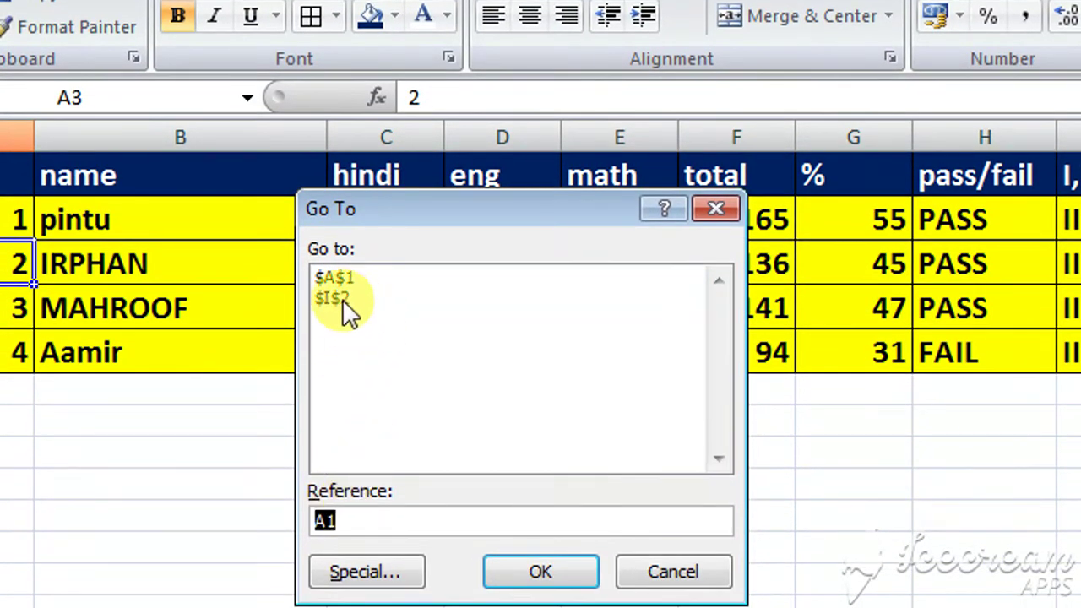
click(342, 299)
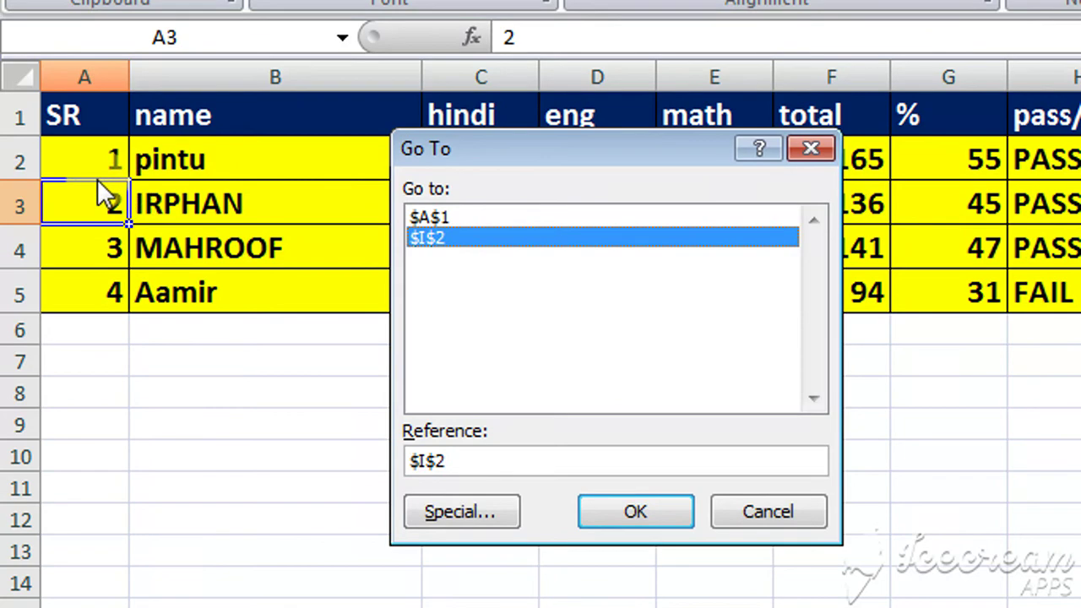
click(444, 216)
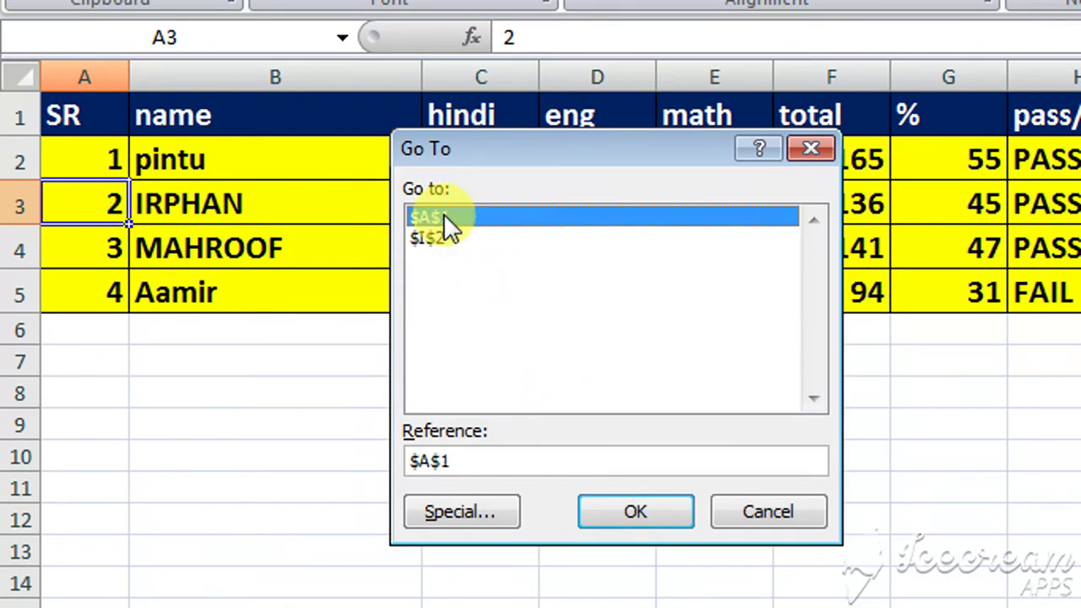
click(629, 512)
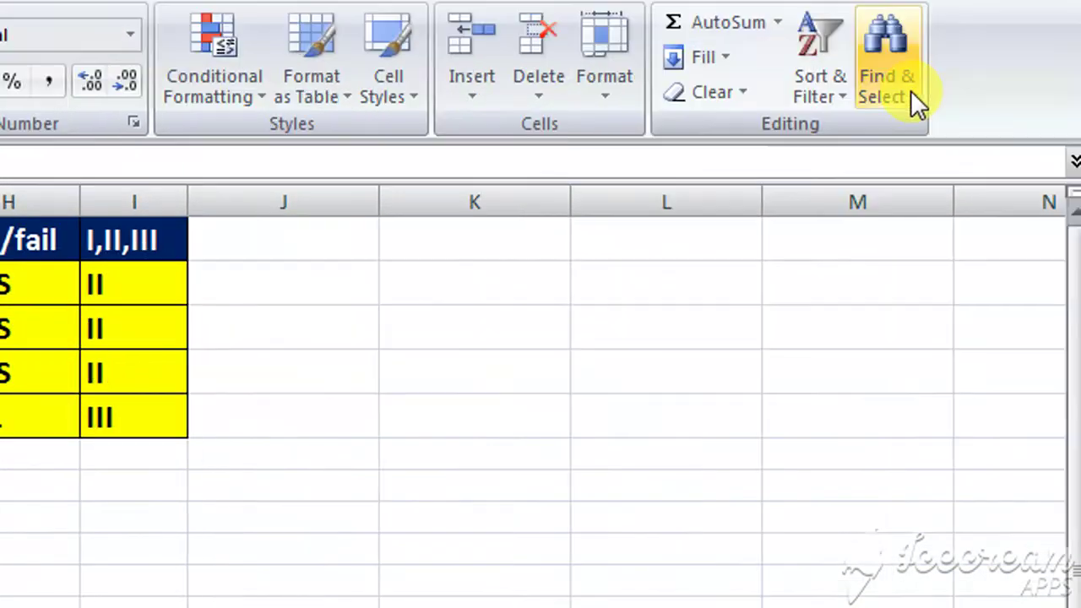
Go To reference b4 to land on the student name MAHROOF, then step right along row 4.
click(910, 90)
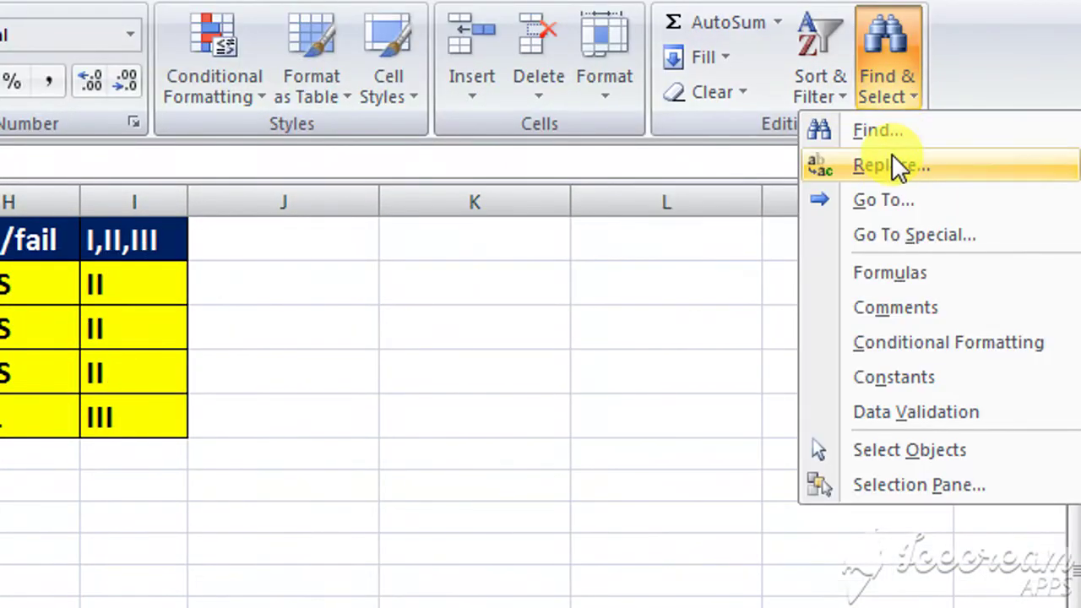
click(888, 200)
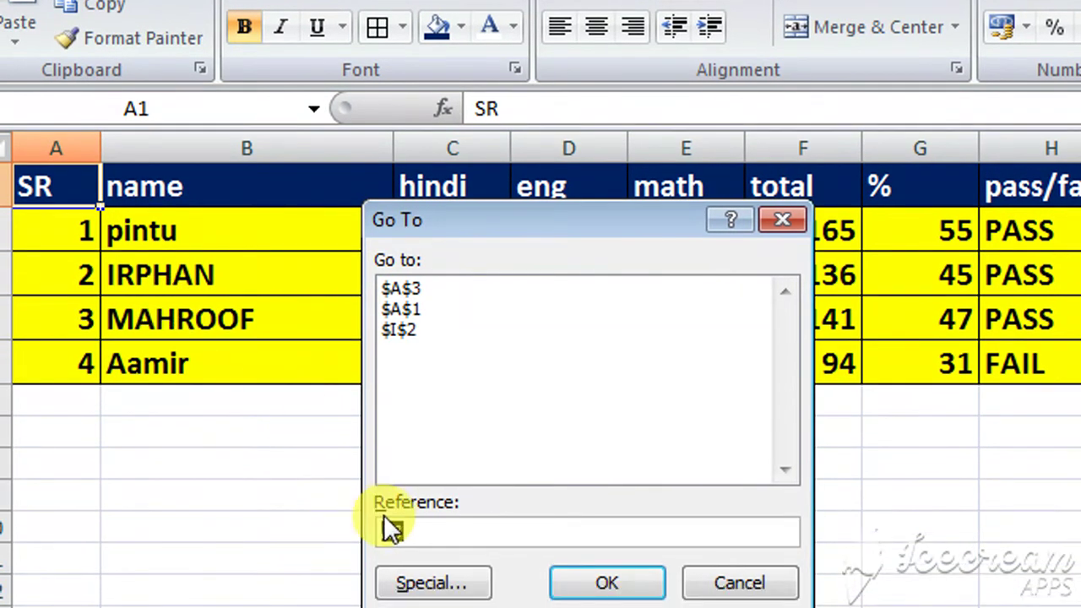
double_click(389, 529)
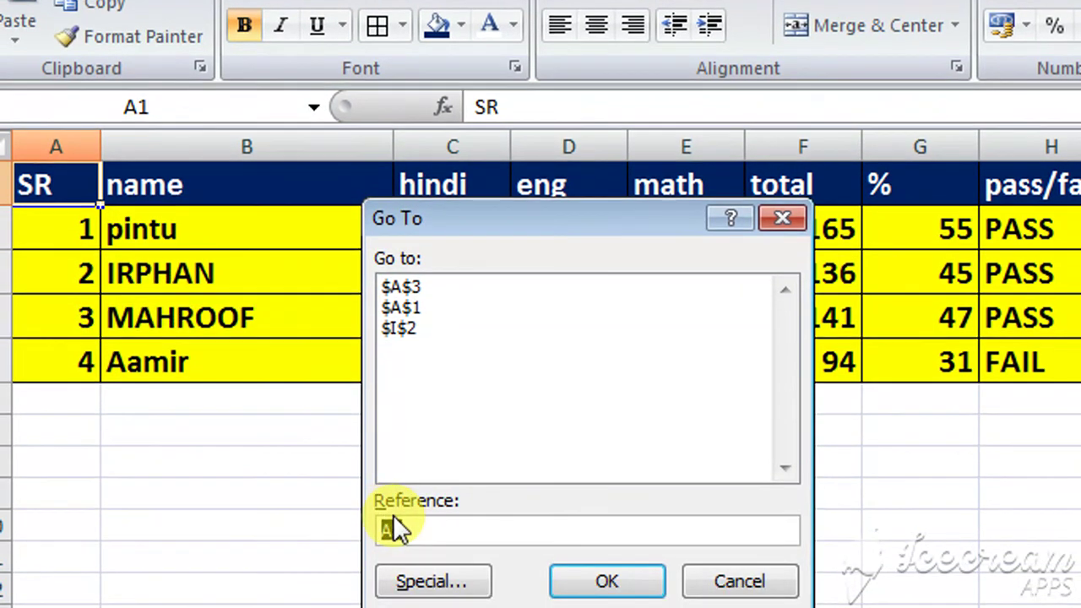
text(b4)
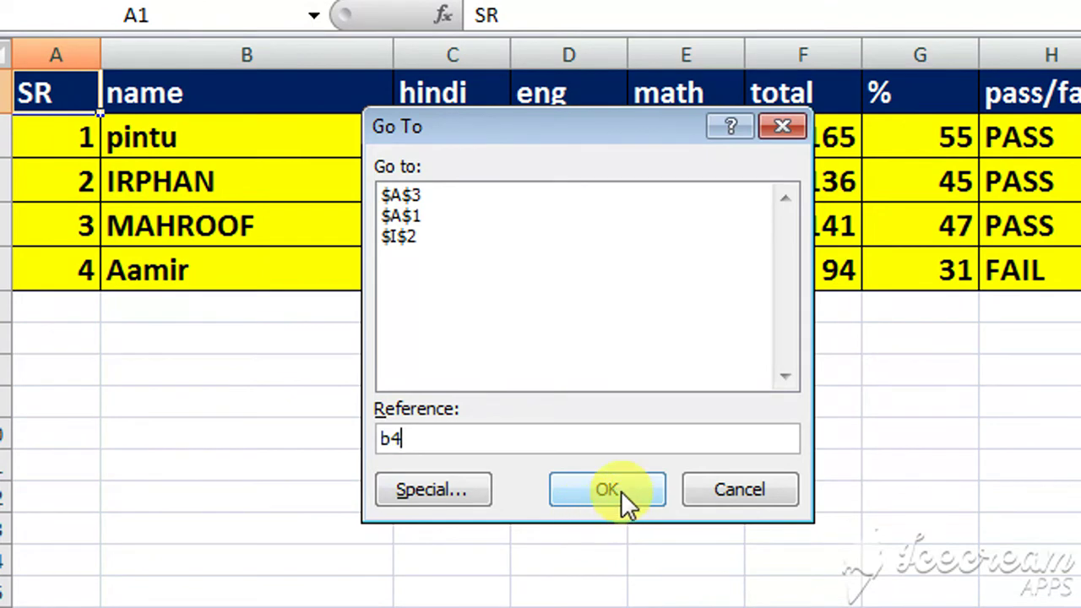
click(621, 490)
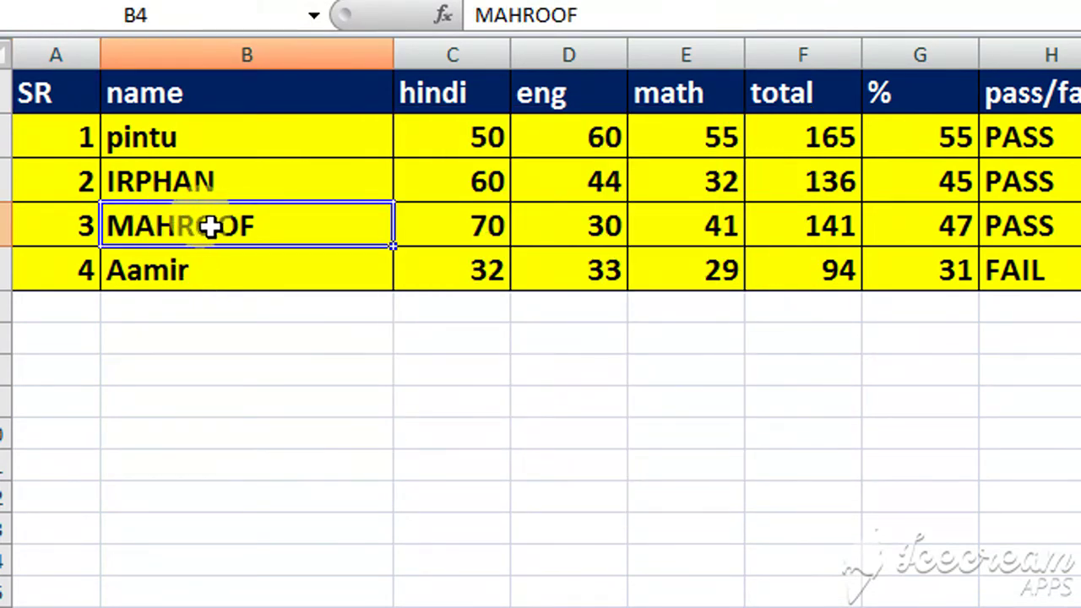
key(Right)
key(Right)
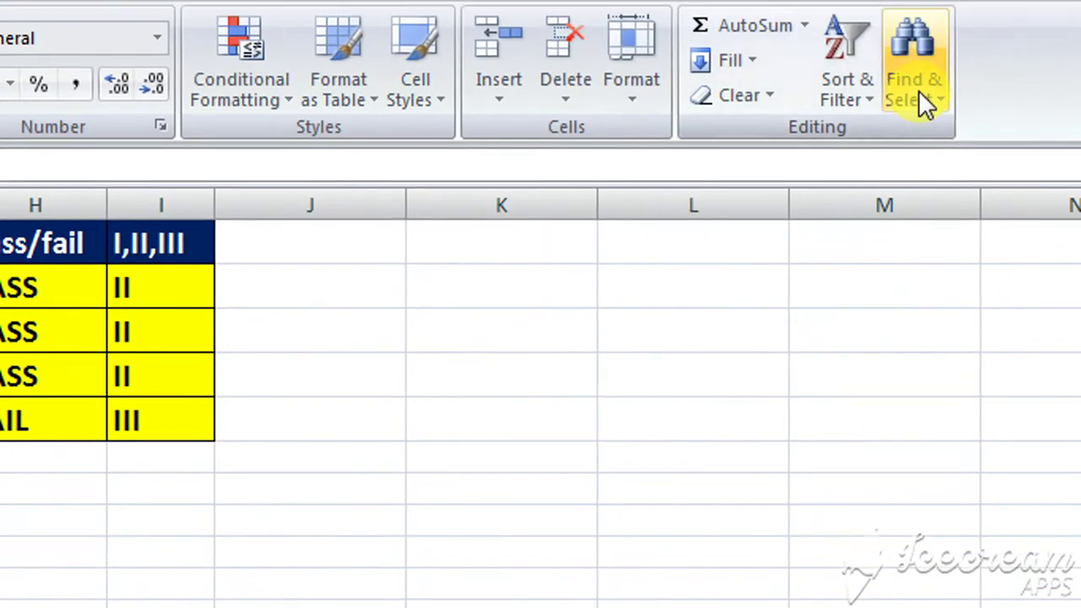
Select all formula cells, then read the formulas in G2, H2, I2, I3, H3 and G3.
click(921, 92)
click(925, 276)
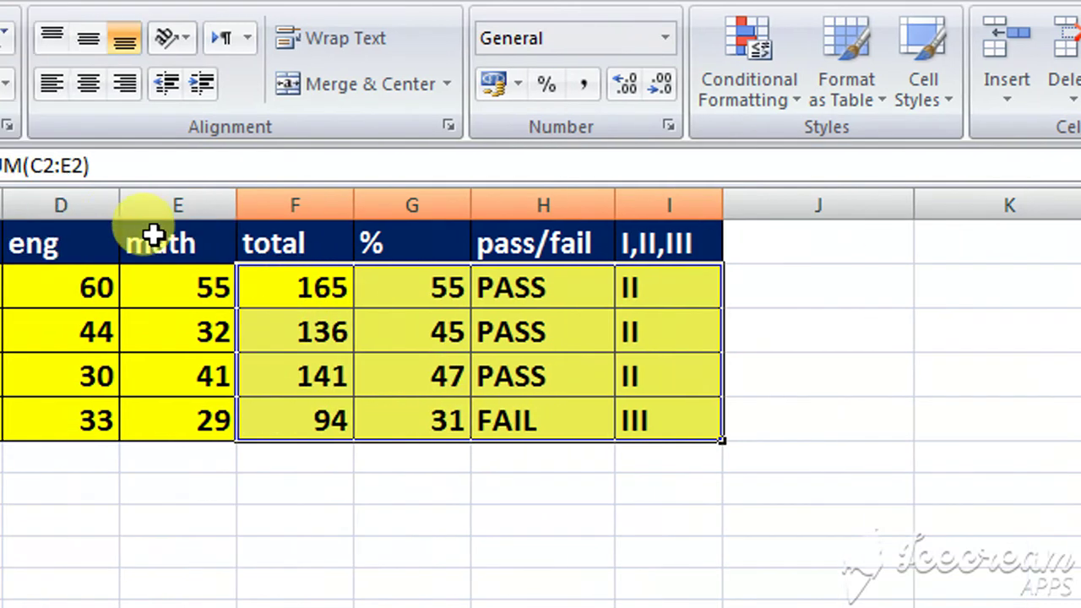
click(515, 296)
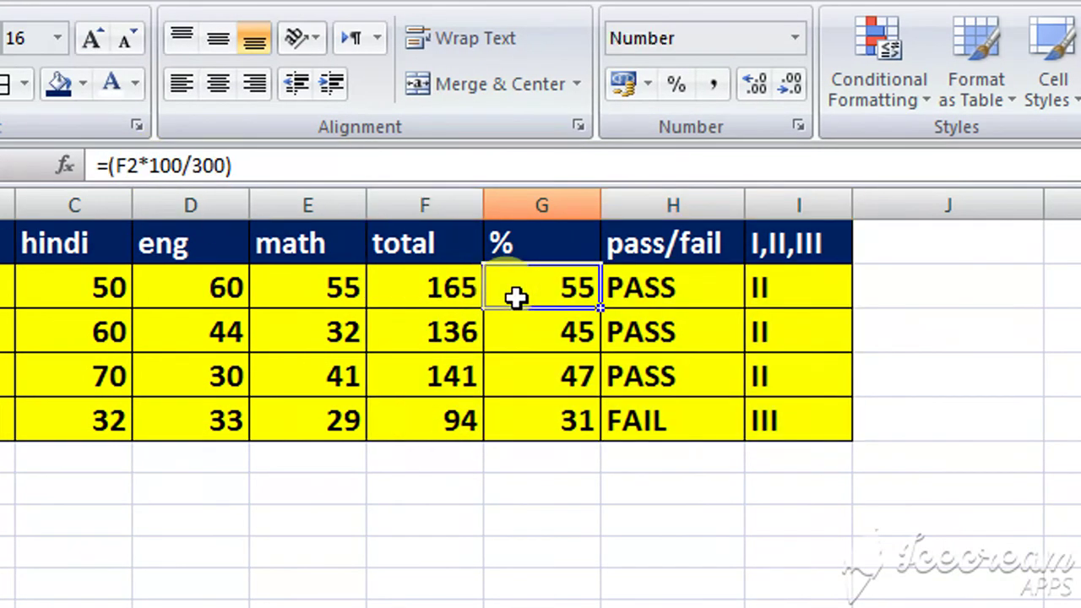
click(637, 291)
click(764, 291)
click(762, 329)
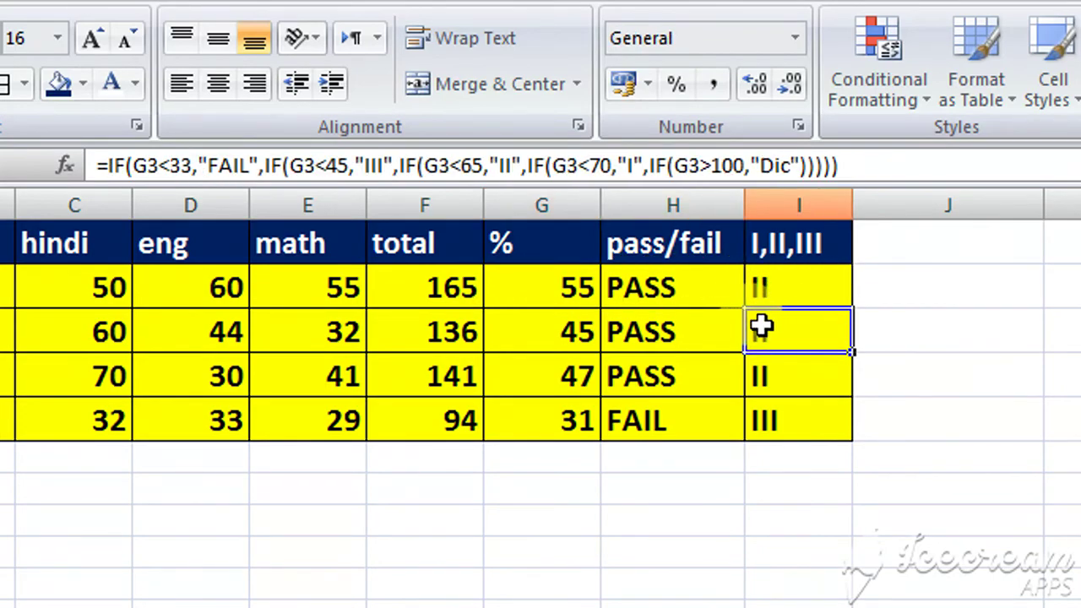
click(617, 329)
click(515, 330)
click(359, 378)
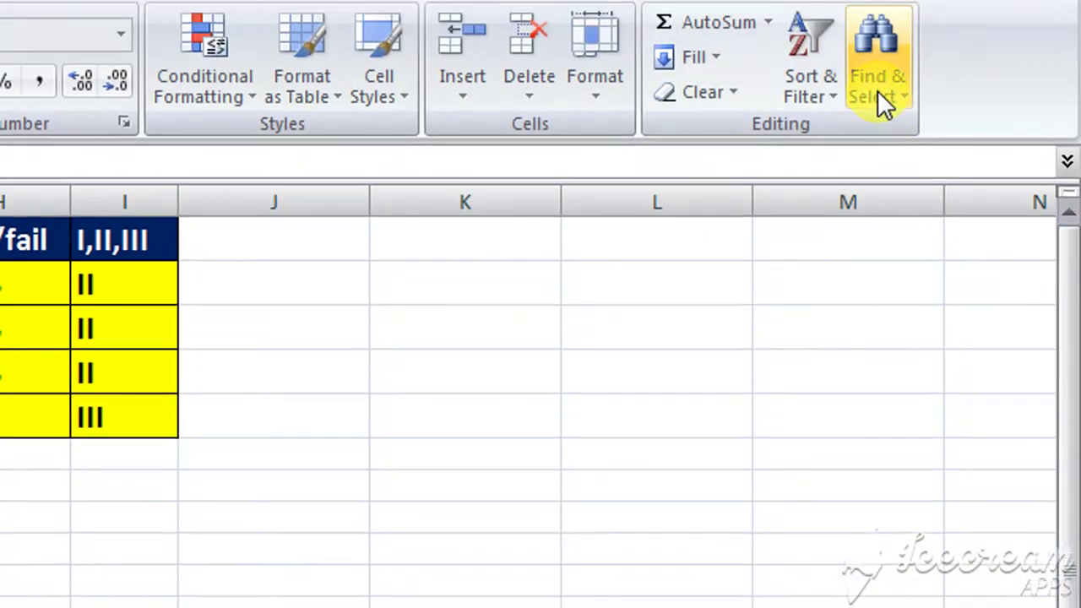
Select all commented cells (math score 32 and the 47 percentage), then select E4.
click(877, 91)
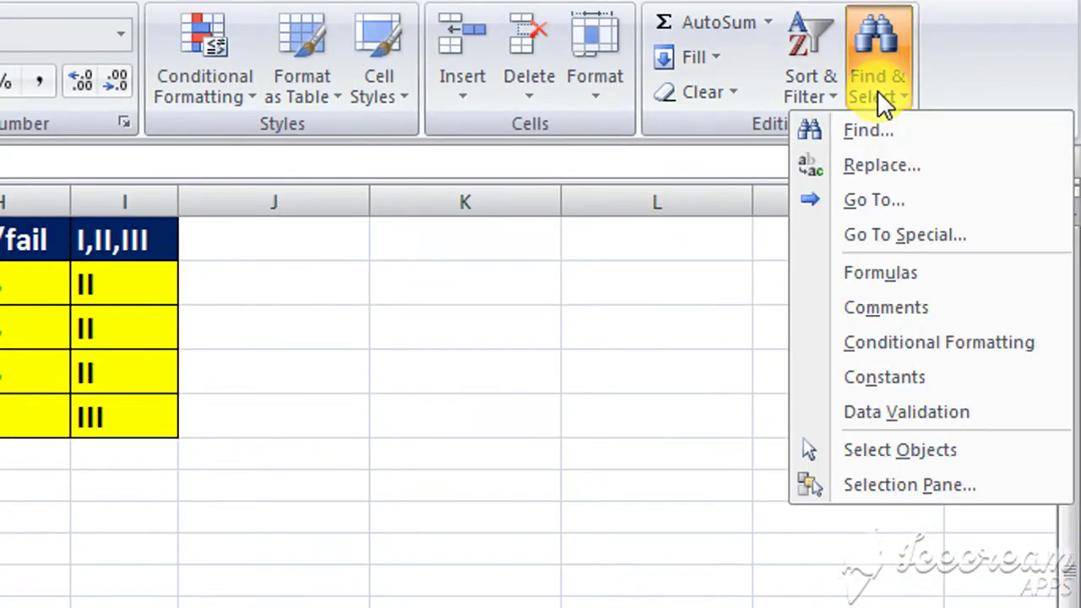
click(896, 306)
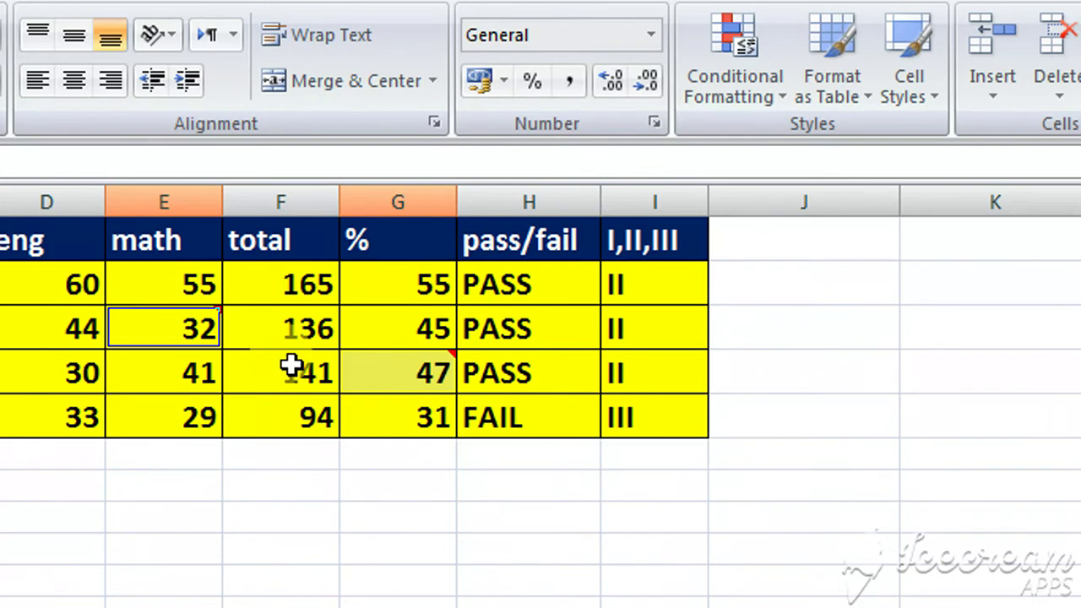
click(186, 362)
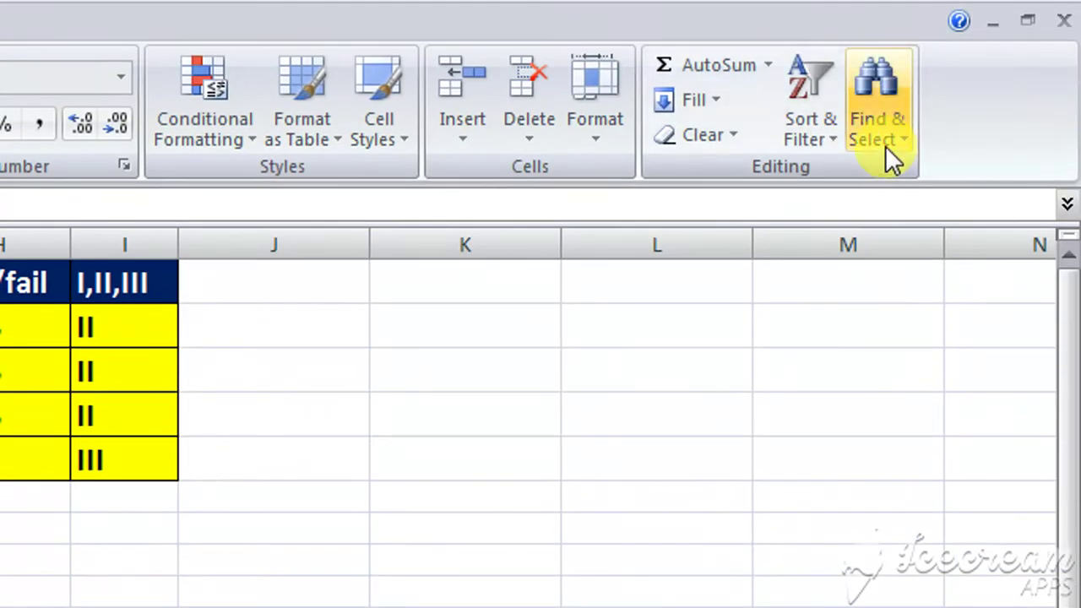
click(884, 138)
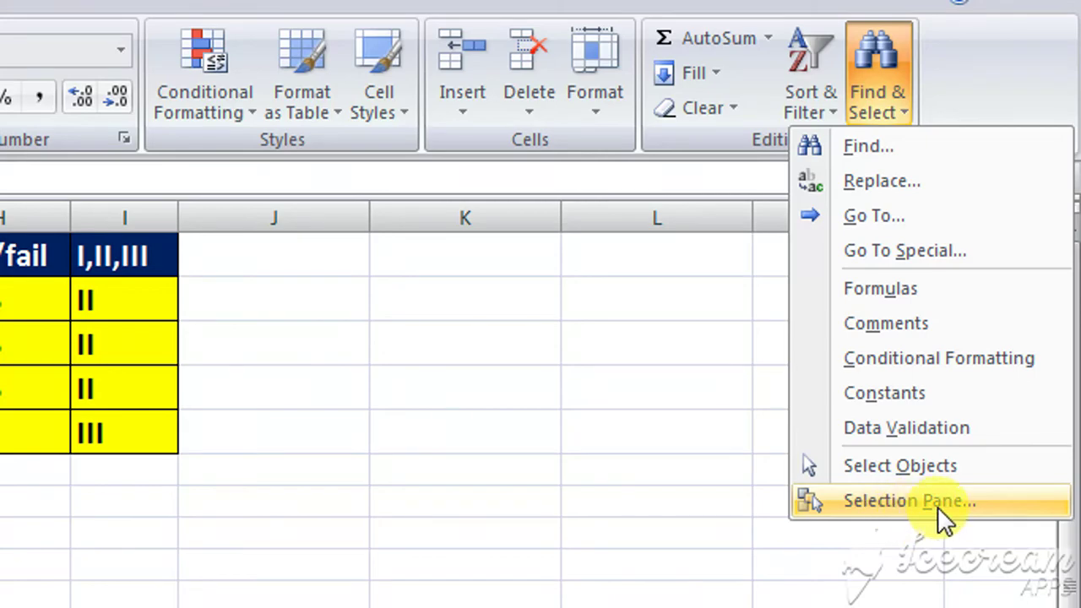
Show the Selection Pane listing the sheet's shapes and select Comment 2.
click(935, 507)
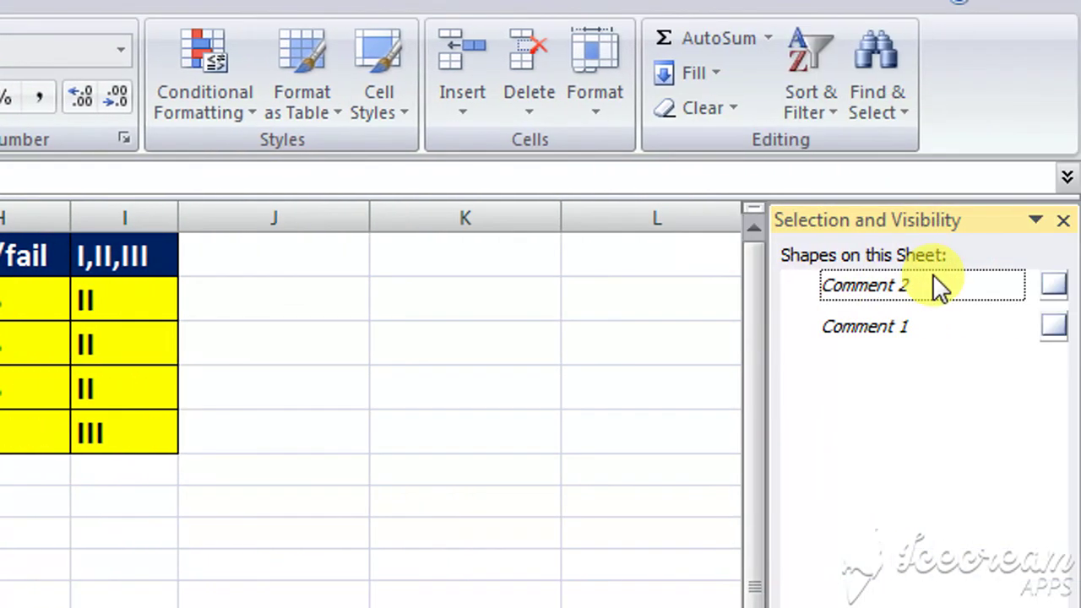
click(934, 281)
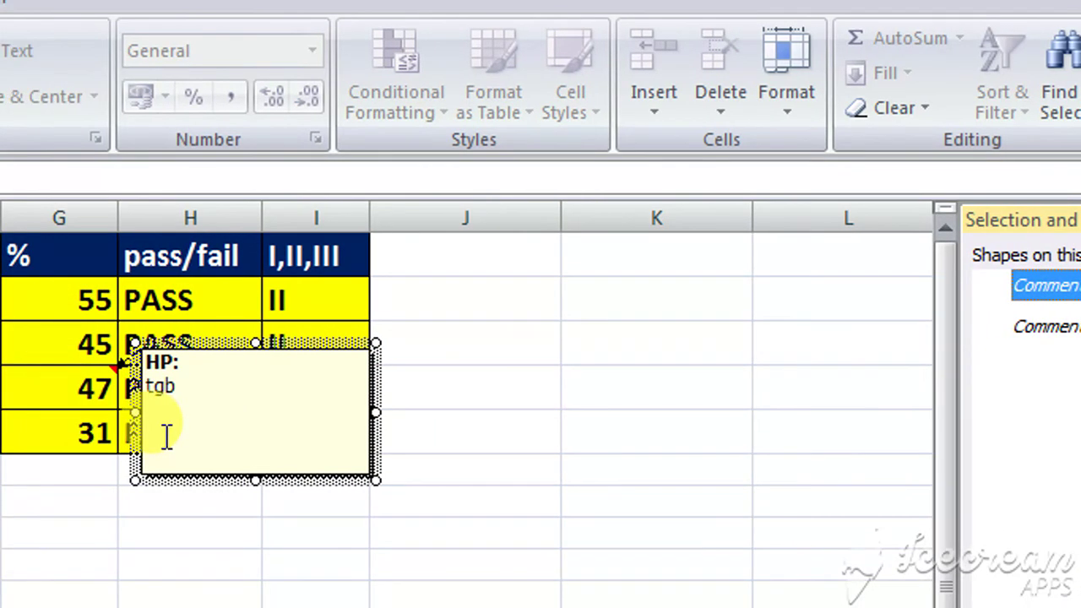
click(181, 437)
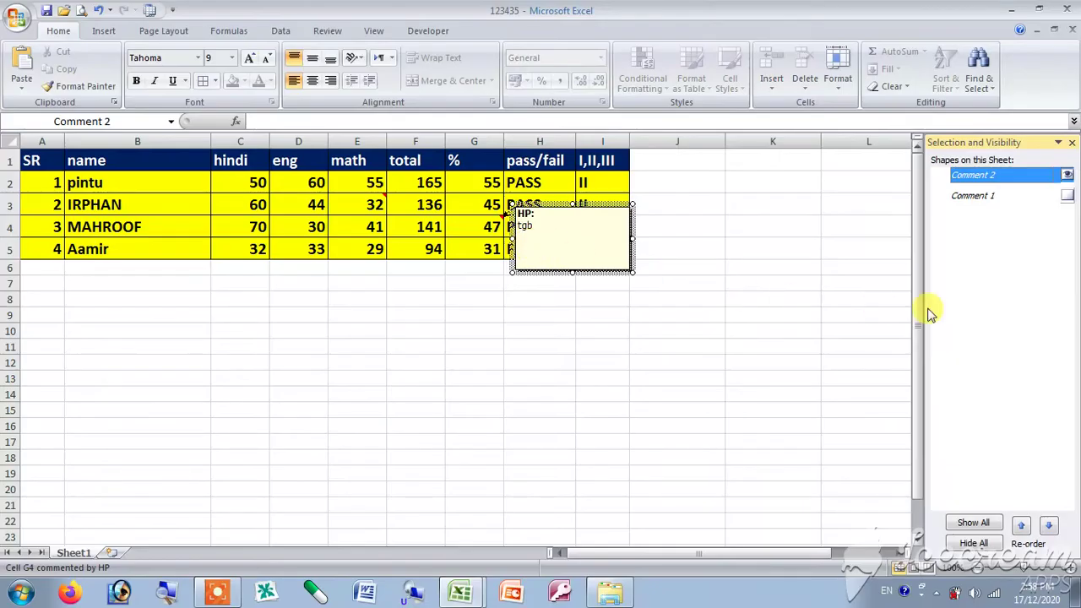
Hide Comment 1 on E3 via its visibility toggle, leaving Comment 2 on G4 selected.
double_click(972, 200)
click(974, 205)
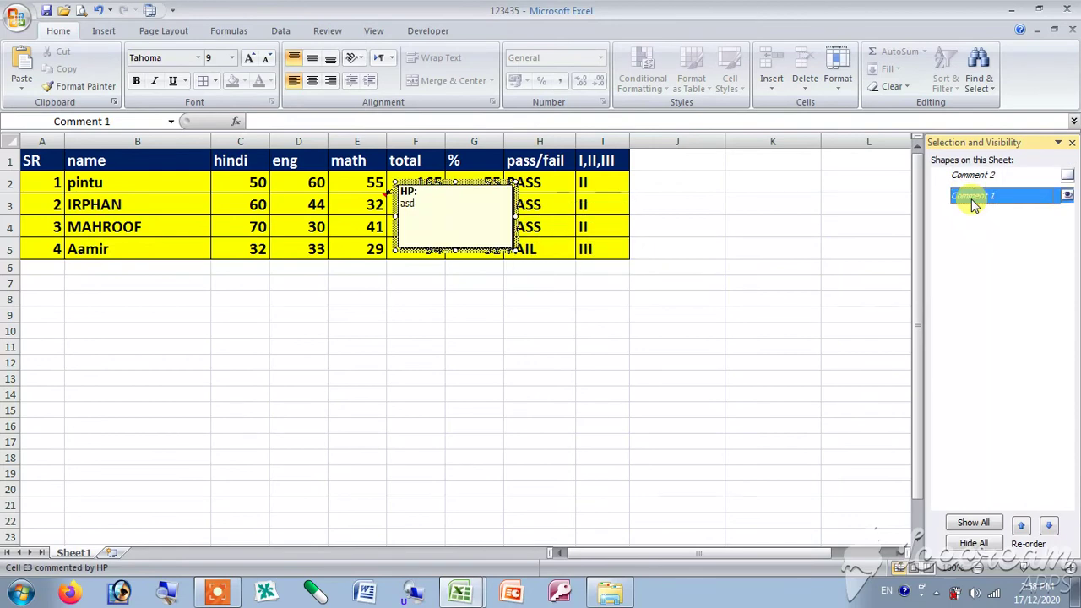
click(1068, 198)
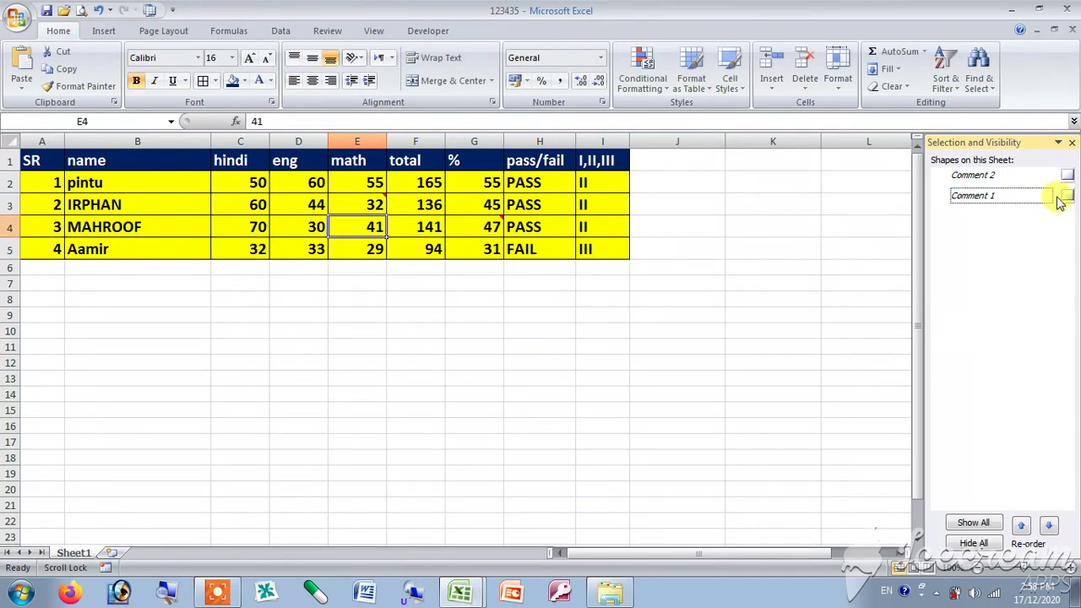
click(1068, 197)
click(1069, 197)
click(997, 177)
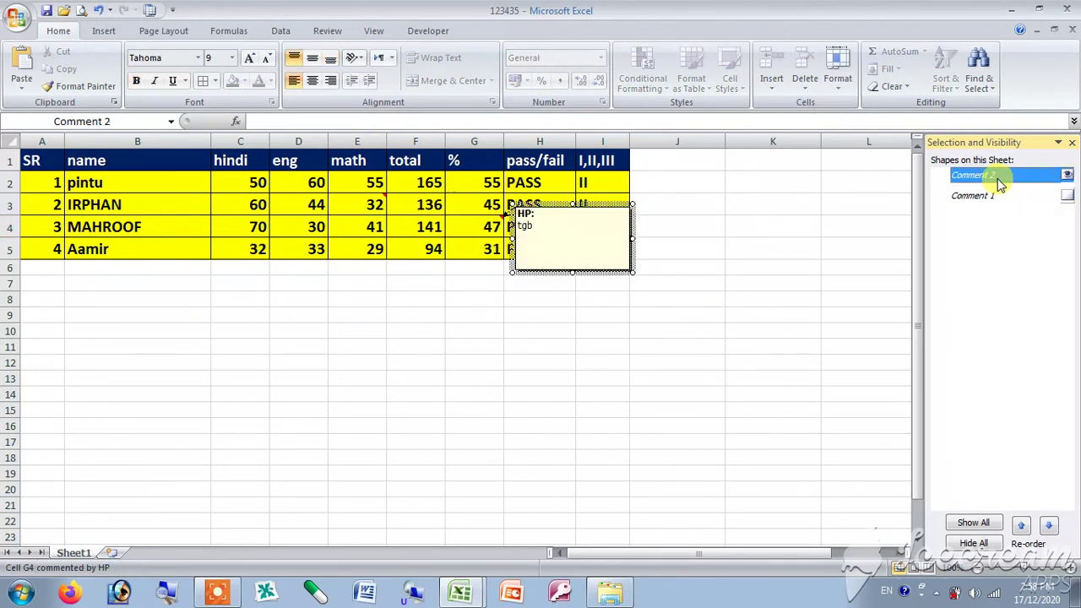